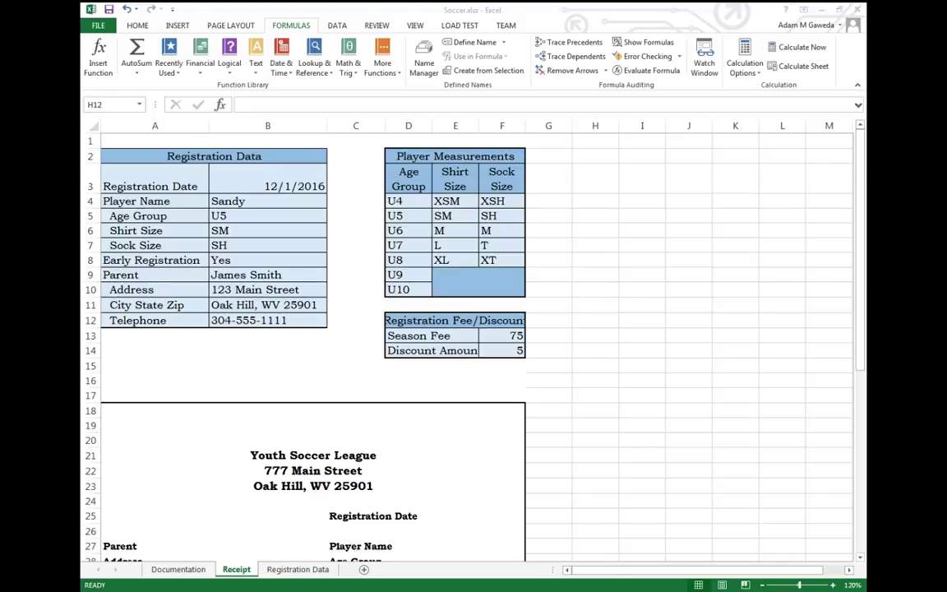
# - Enter a test value 75 in I6 and =I6 beside it, then clear both test cells
pyautogui.hotkey('alt', 'Tab')
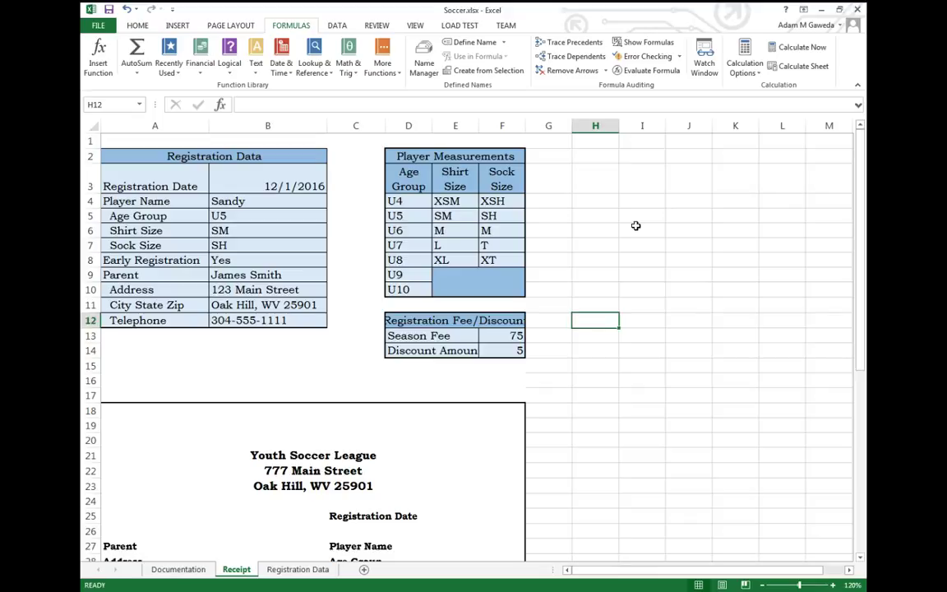
pyautogui.click(635, 225)
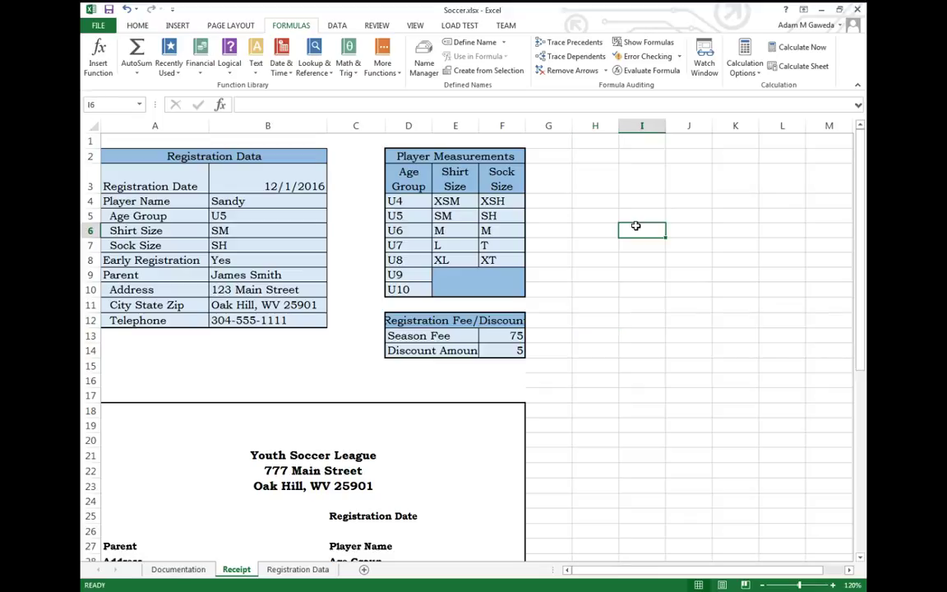
pyautogui.write('75')
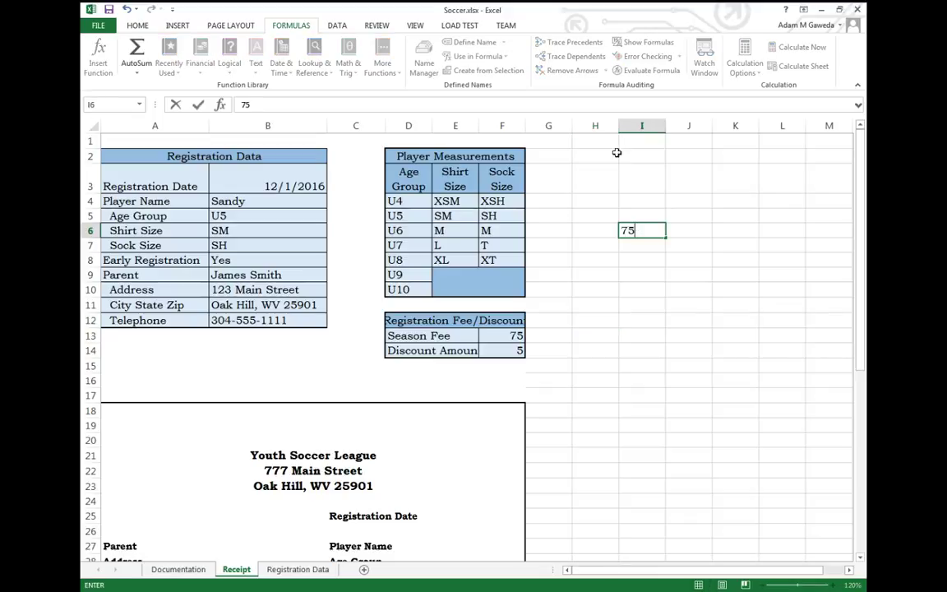
pyautogui.press('Return')
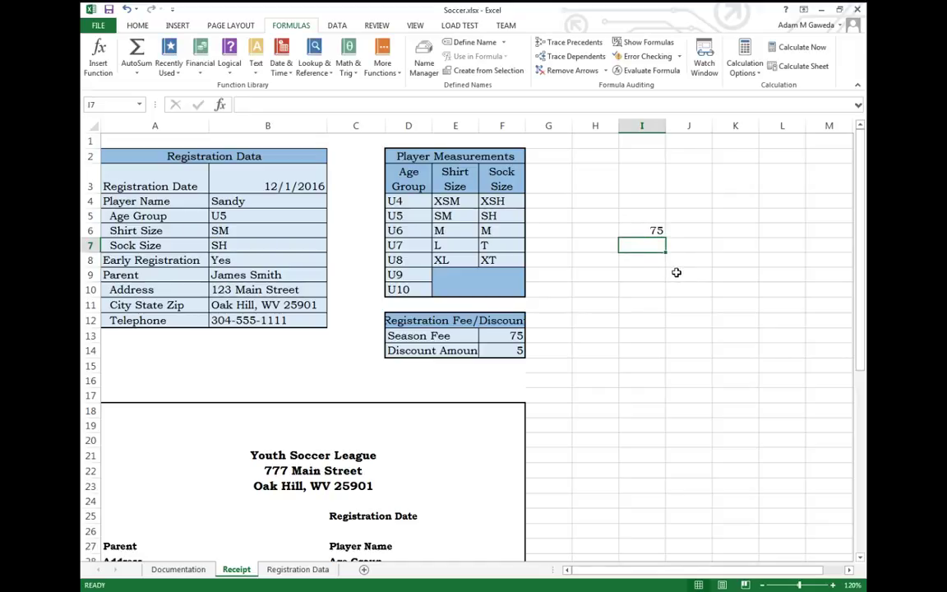
pyautogui.press('Right')
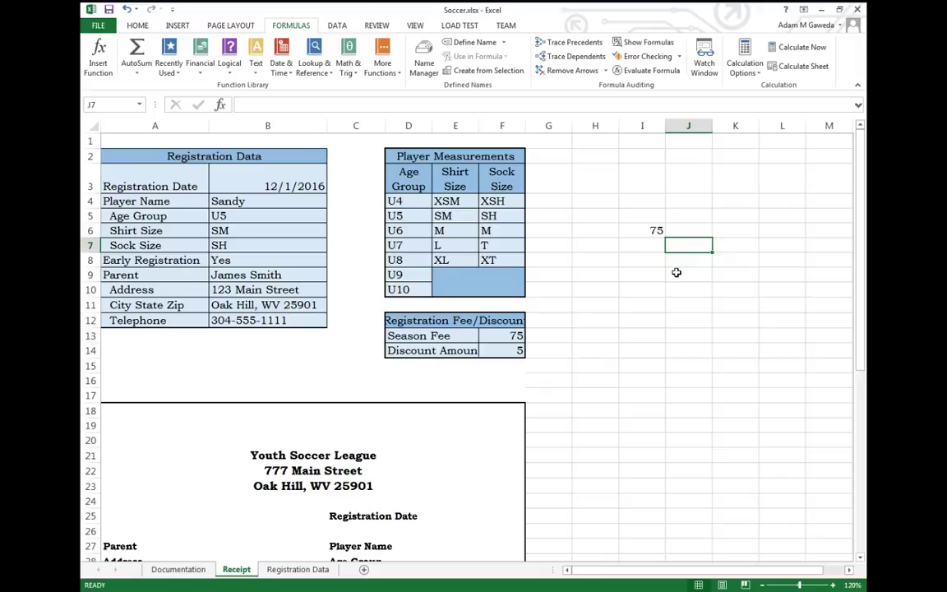
pyautogui.write('=I')
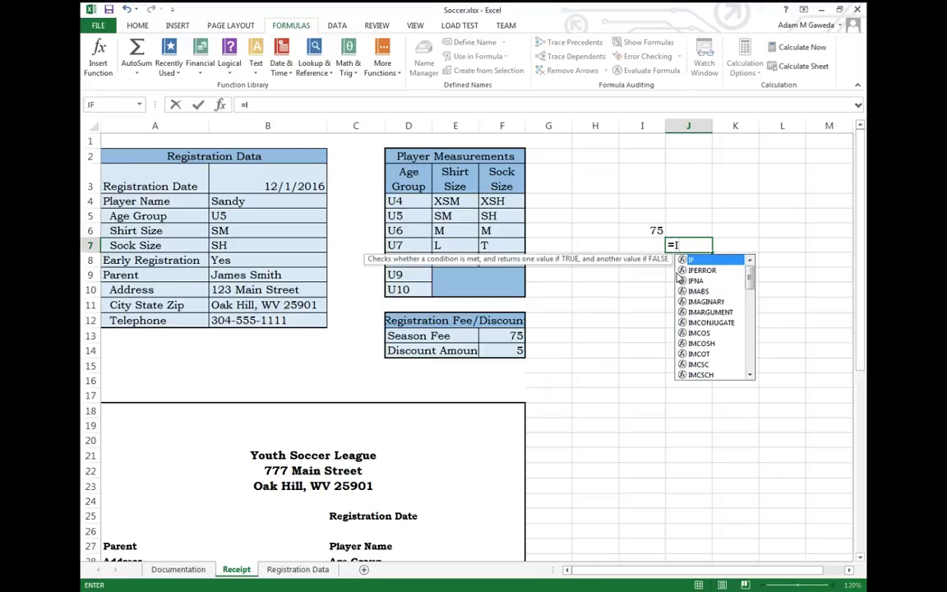
pyautogui.write('6')
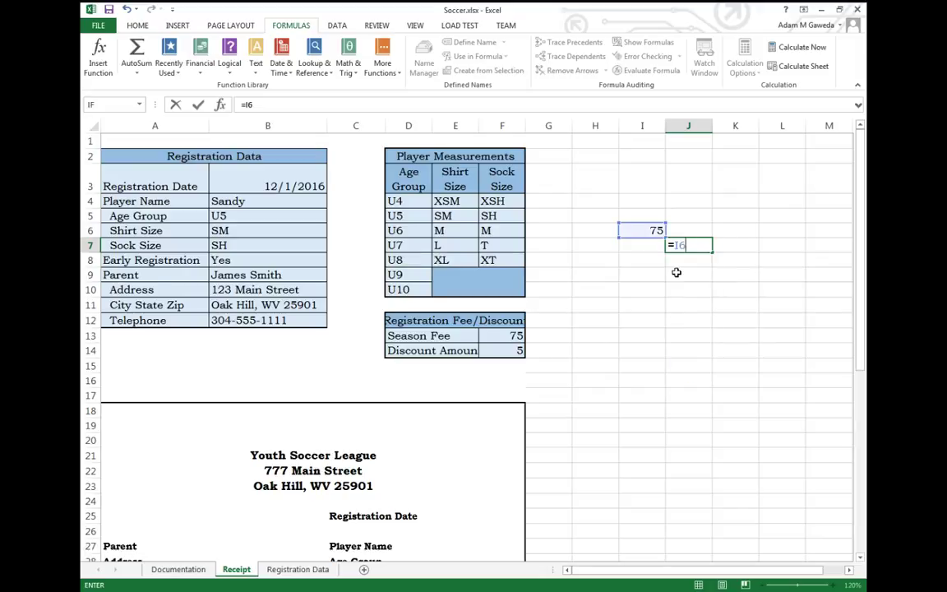
pyautogui.press('Return')
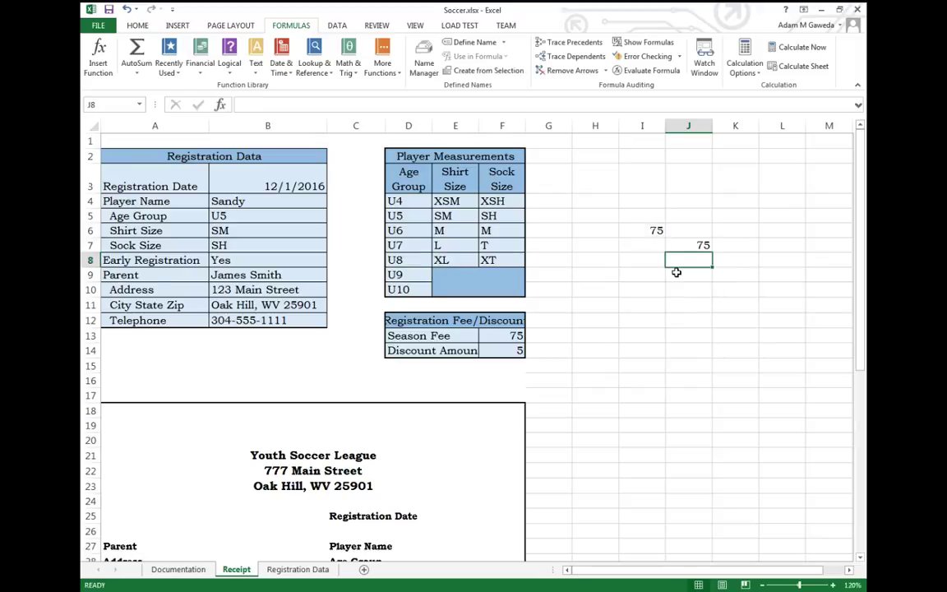
pyautogui.press('Up')
pyautogui.hotkey('shift', 'Up')
pyautogui.hotkey('shift', 'Left')
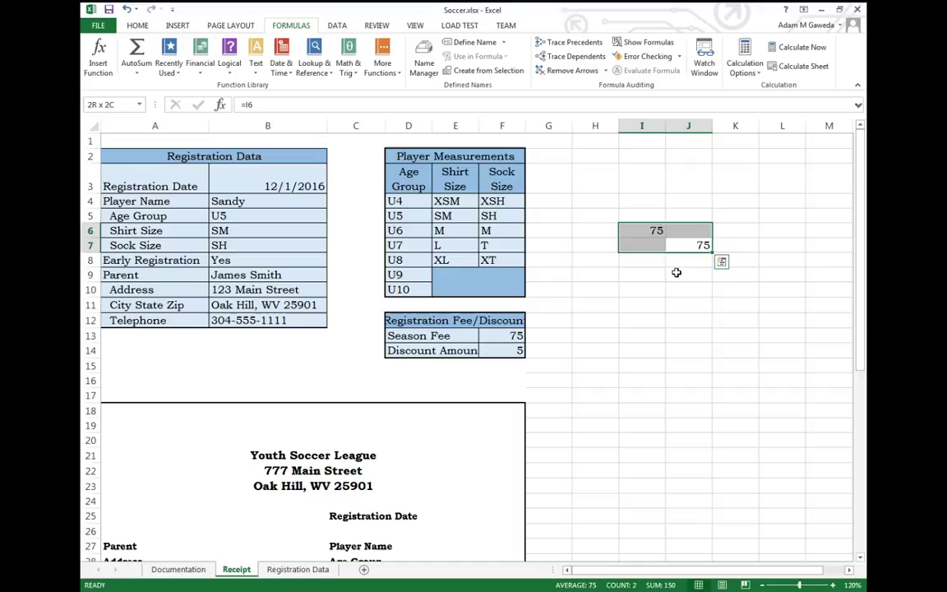
pyautogui.press('Delete')
pyautogui.press('Down')
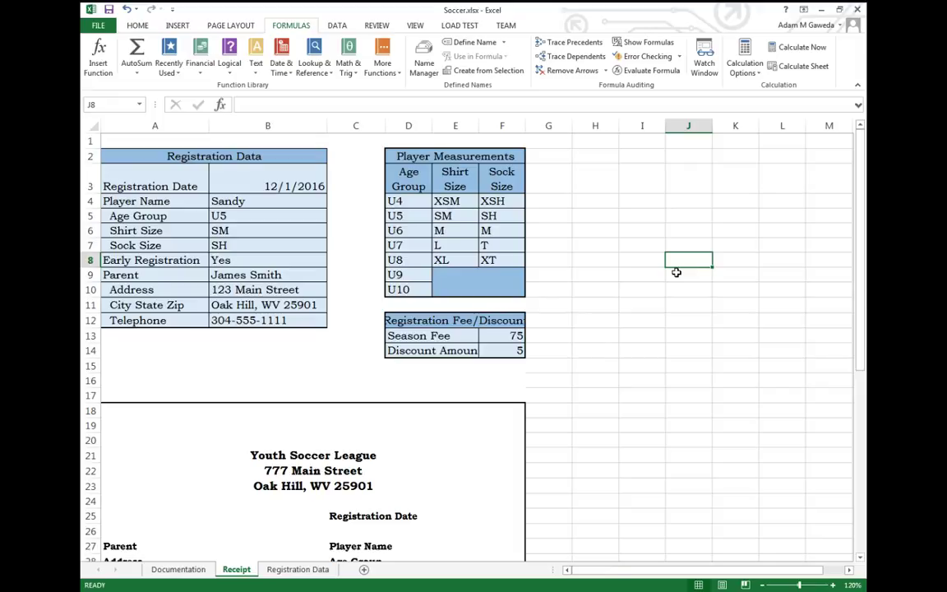
# - Name cell F13, holding the 75 season fee, SeasonFee via the Name Box
pyautogui.click(501, 336)
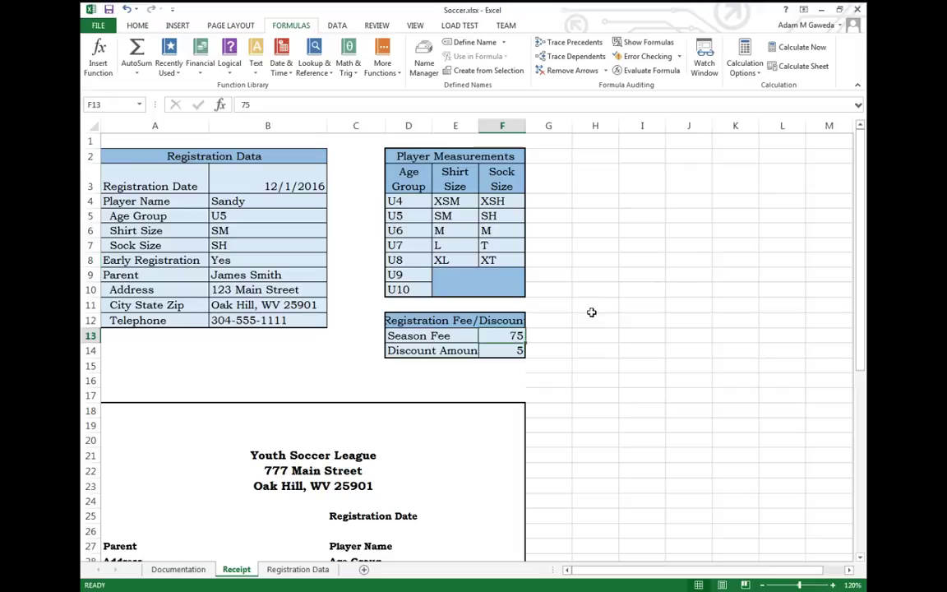
pyautogui.click(109, 104)
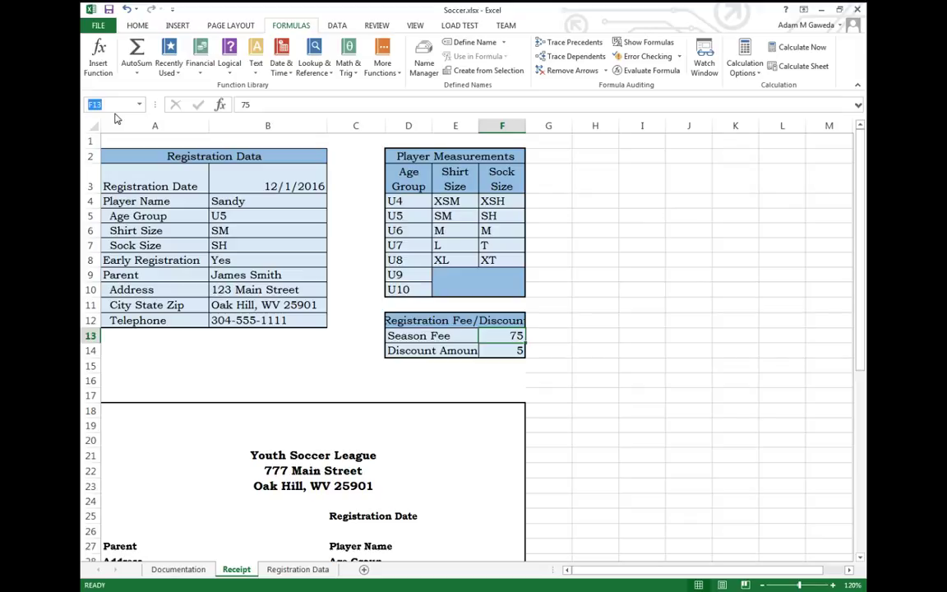
pyautogui.write('SeasonFee')
pyautogui.press('Return')
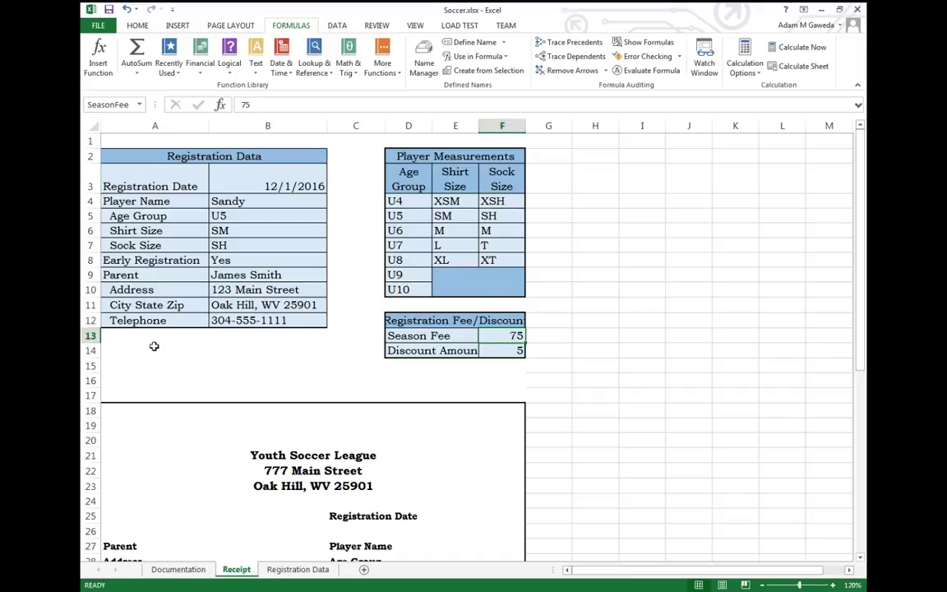
# - Try the formula =F13 in H8, then clear it
pyautogui.click(602, 262)
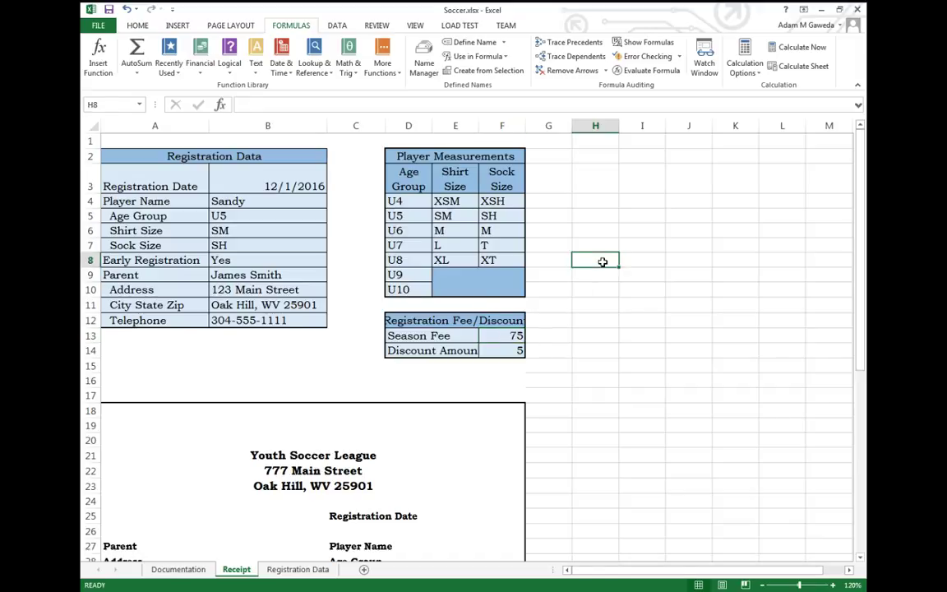
pyautogui.write('=F13')
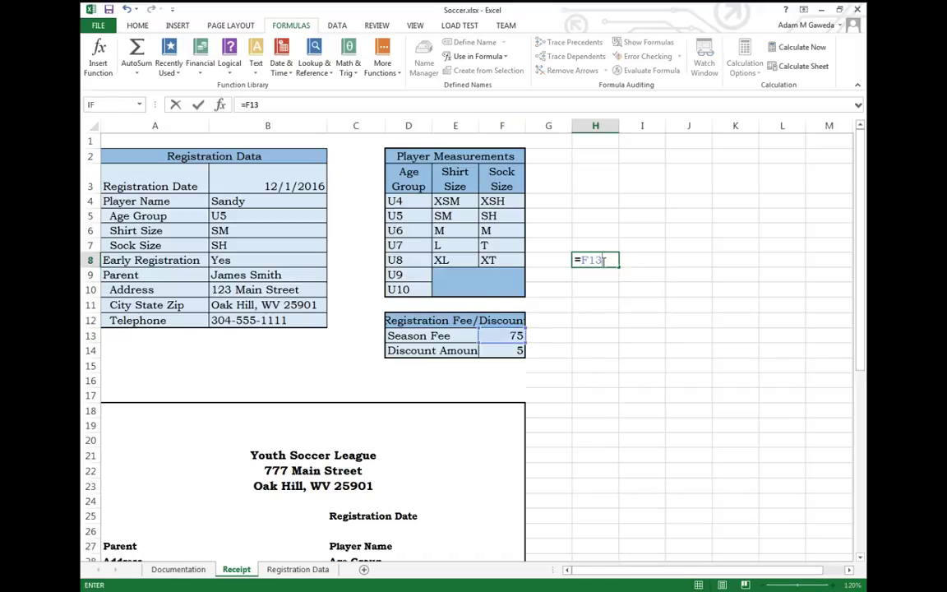
pyautogui.press('Return')
pyautogui.click(603, 262)
pyautogui.press('Delete')
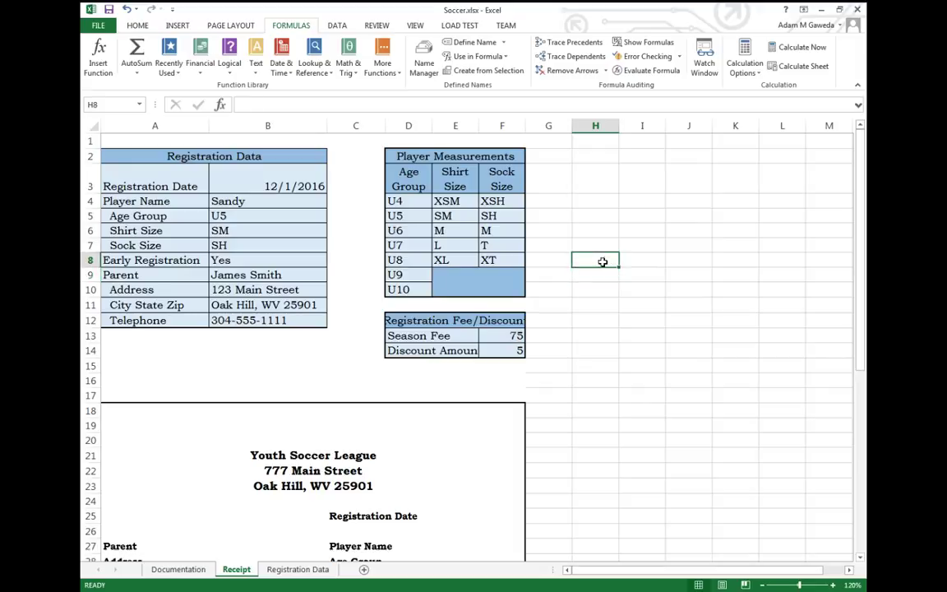
# - Enter =SeasonFee in H8 using AutoComplete, fixing the #NAME? error, and recheck the formula
pyautogui.write('=')
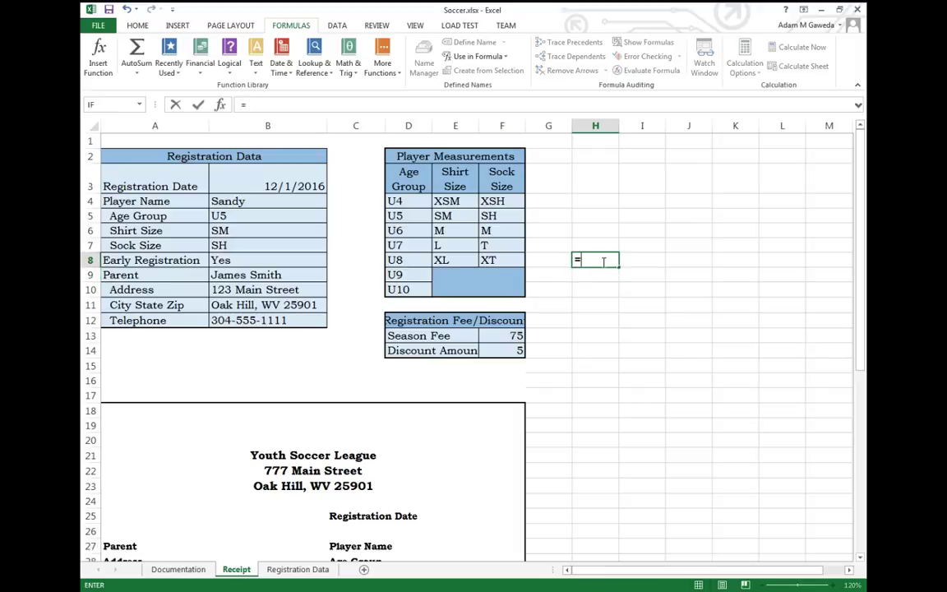
pyautogui.write('S')
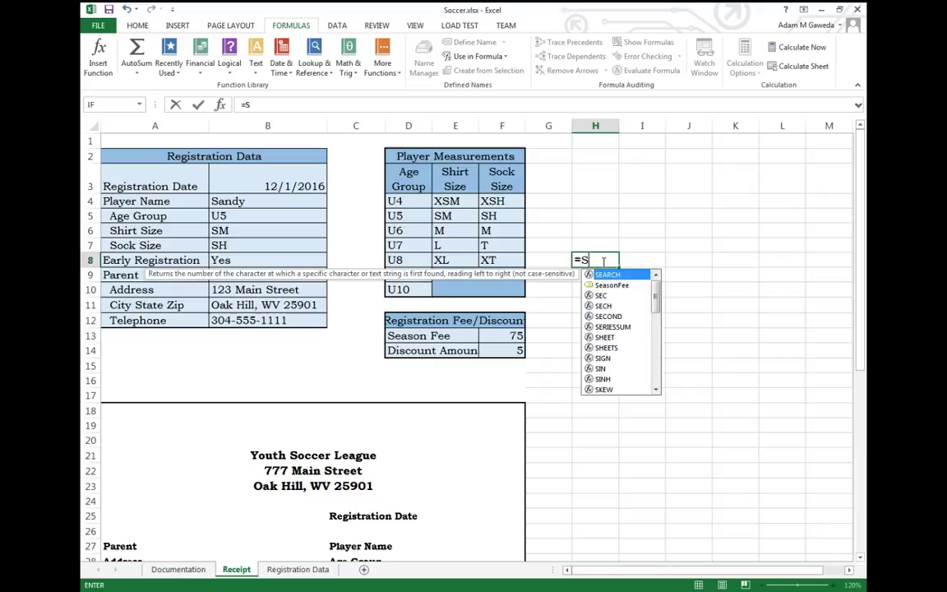
pyautogui.write('ea')
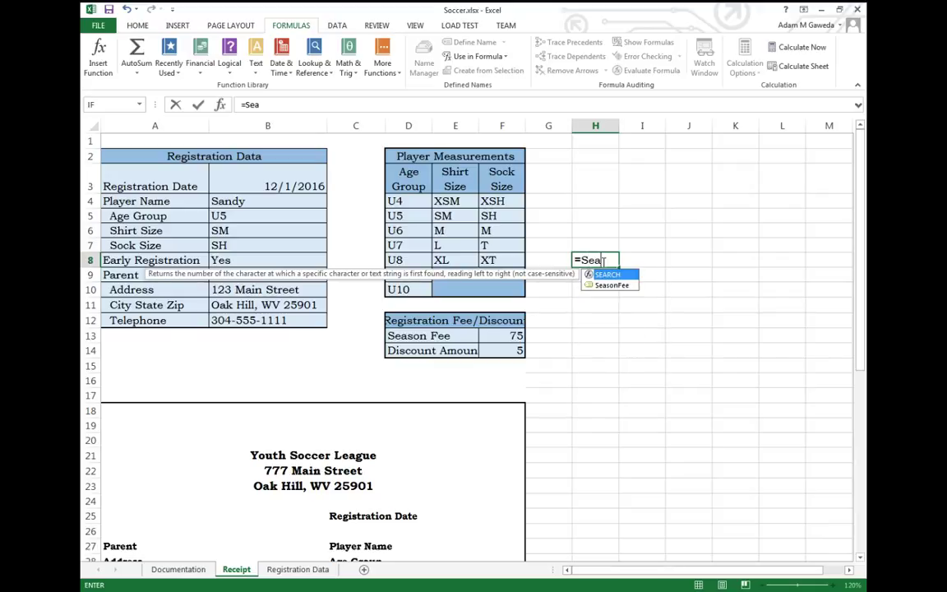
pyautogui.click(608, 284)
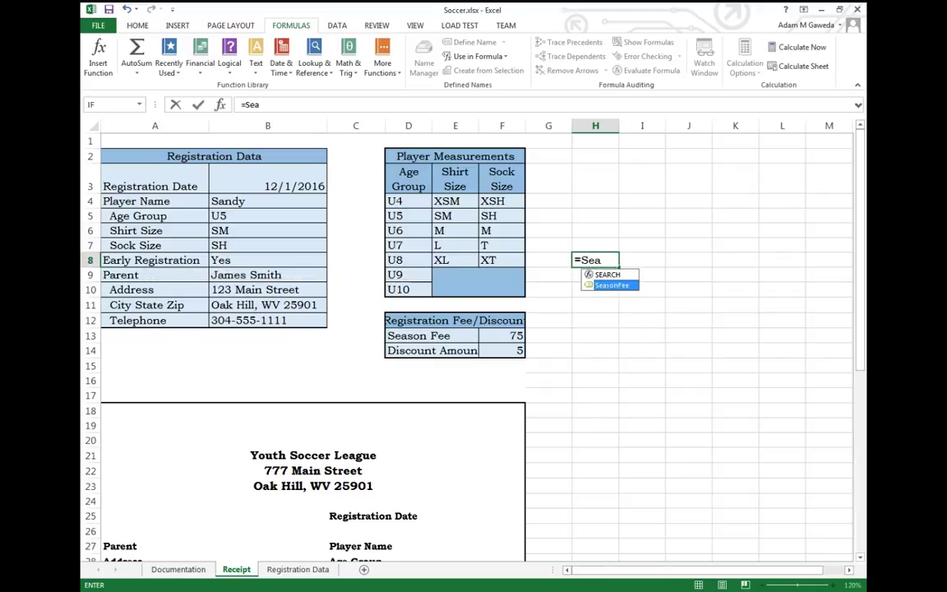
pyautogui.press('Return')
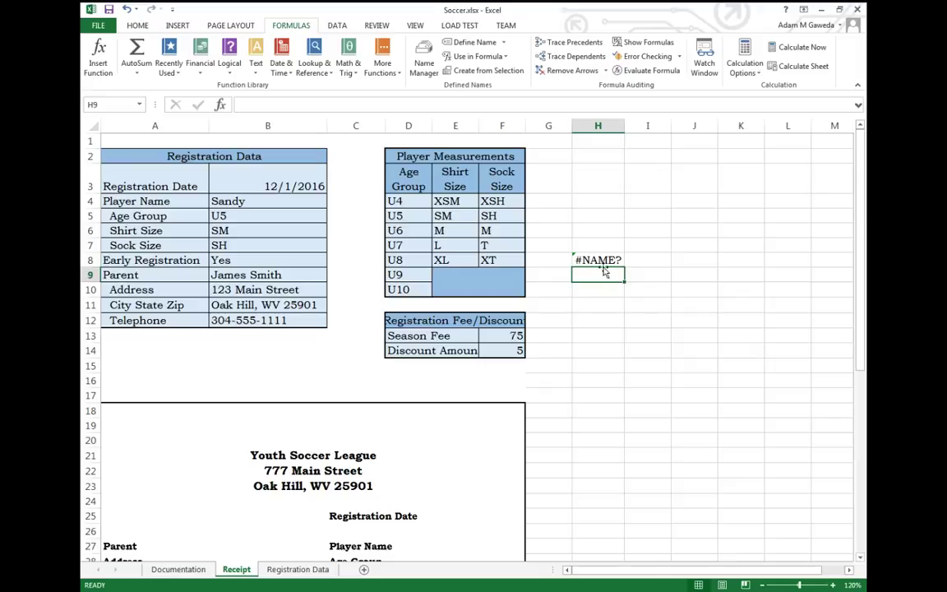
pyautogui.click(602, 260)
pyautogui.doubleClick(603, 260)
pyautogui.write('s')
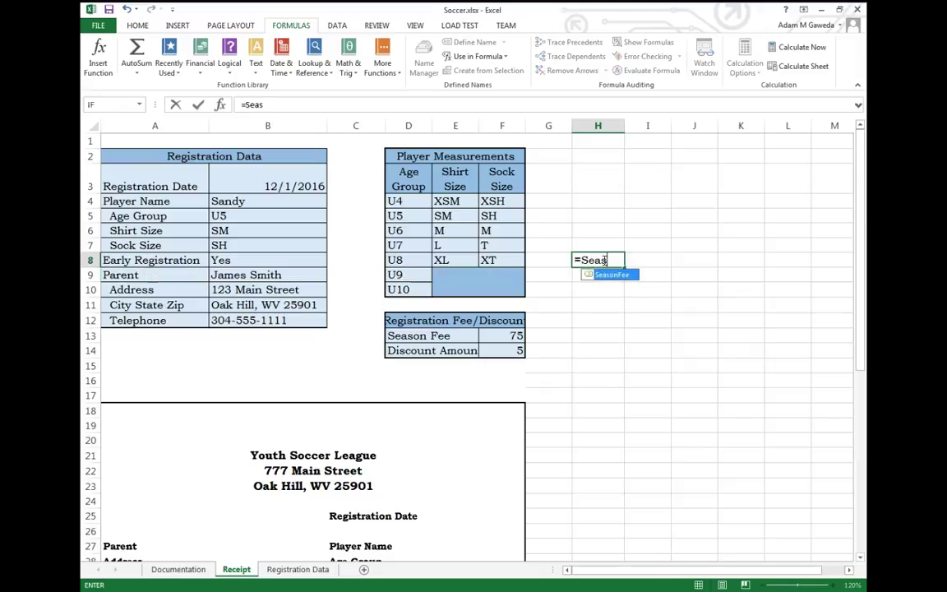
pyautogui.press('Tab')
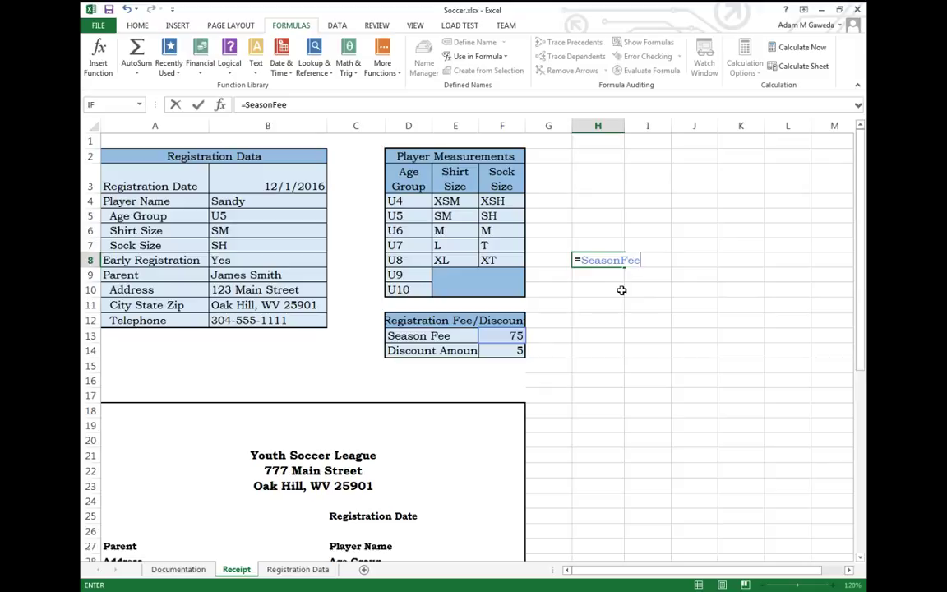
pyautogui.press('Return')
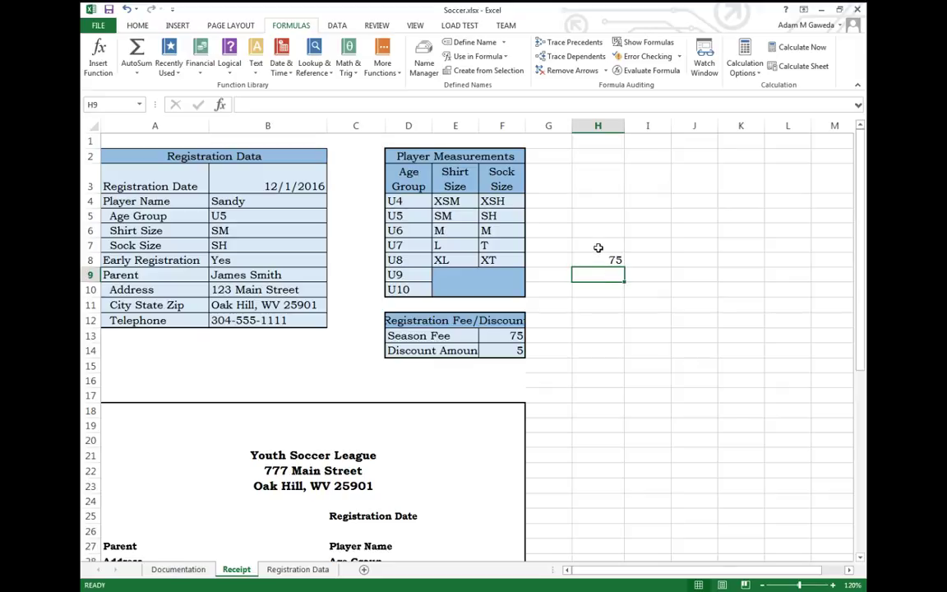
pyautogui.click(594, 261)
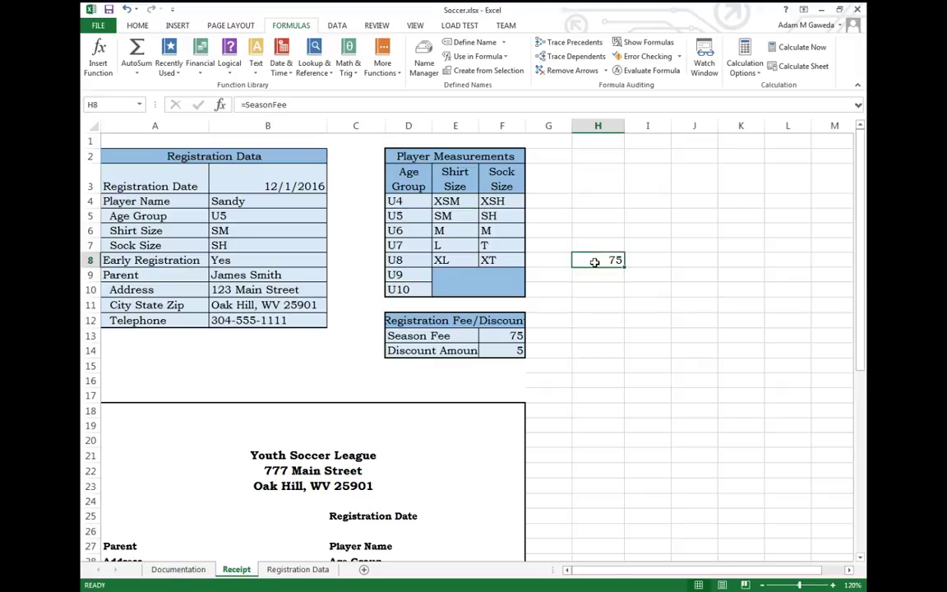
pyautogui.click(297, 104)
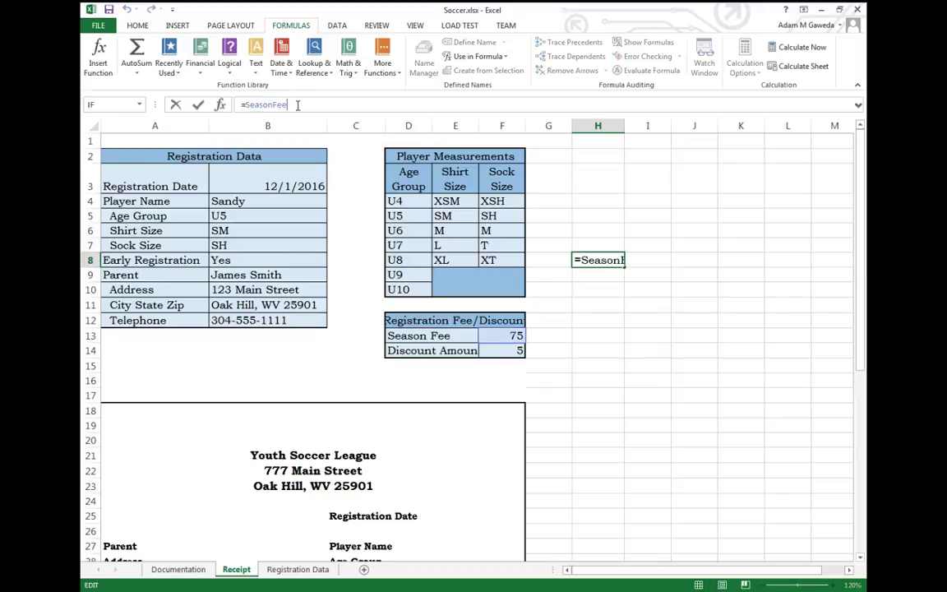
# - Delete the =SeasonFee formula so H8 is empty
pyautogui.hotkey('shift', 'Home')
pyautogui.press('BackSpace')
pyautogui.press('Return')
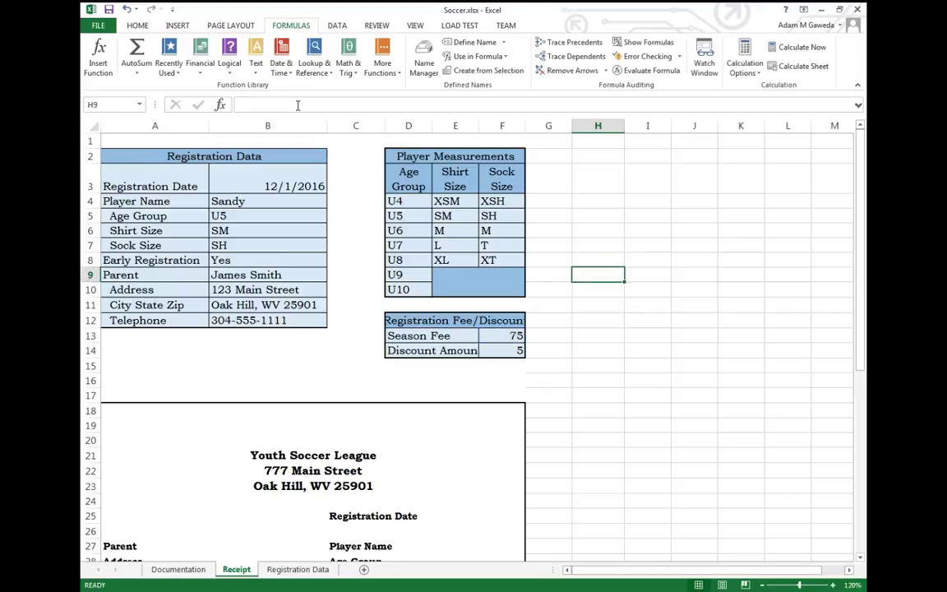
pyautogui.click(556, 301)
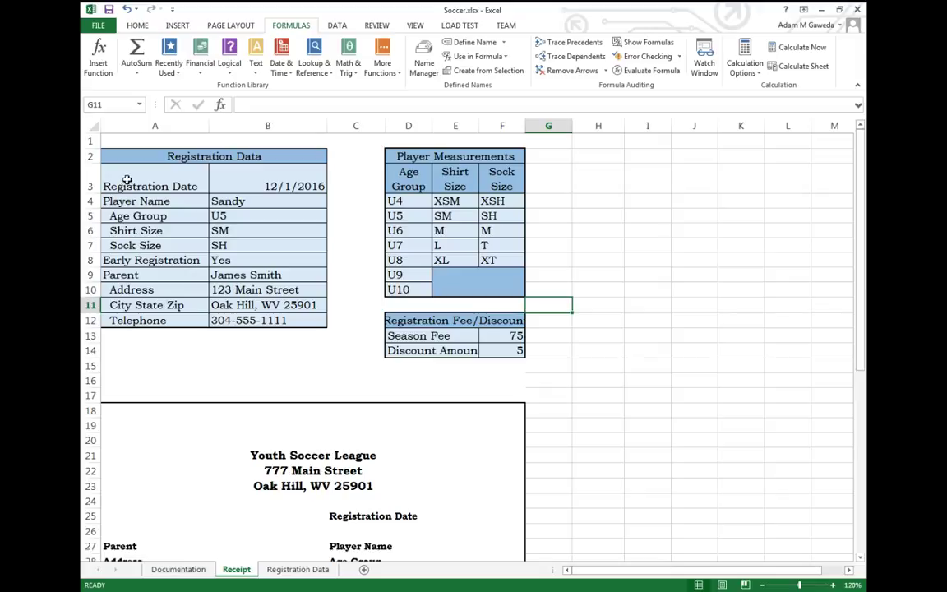
# - Review the registration values in B3:B12 and their labels in column A
pyautogui.click(243, 182)
pyautogui.click(223, 202)
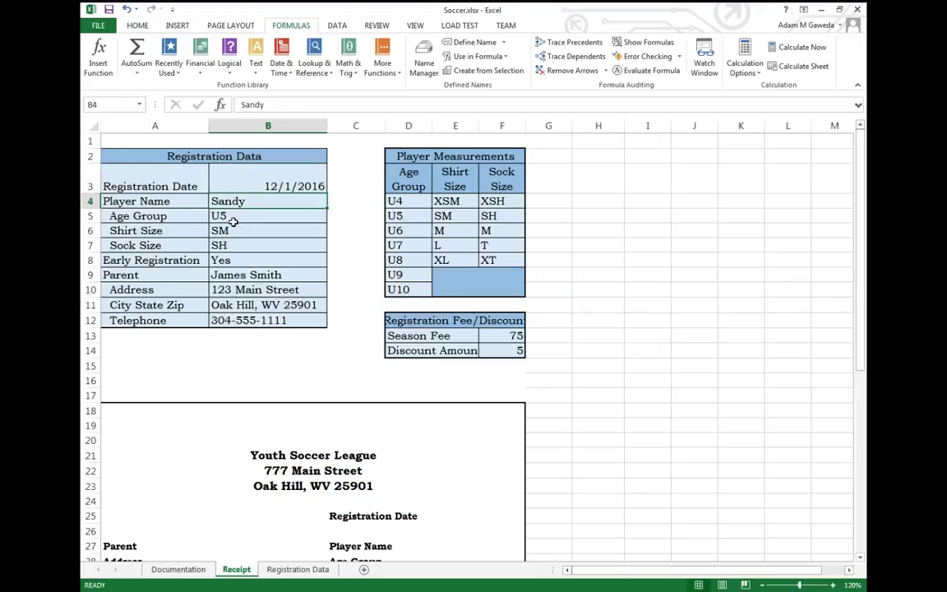
pyautogui.click(220, 215)
pyautogui.click(232, 231)
pyautogui.click(224, 244)
pyautogui.click(224, 259)
pyautogui.click(223, 275)
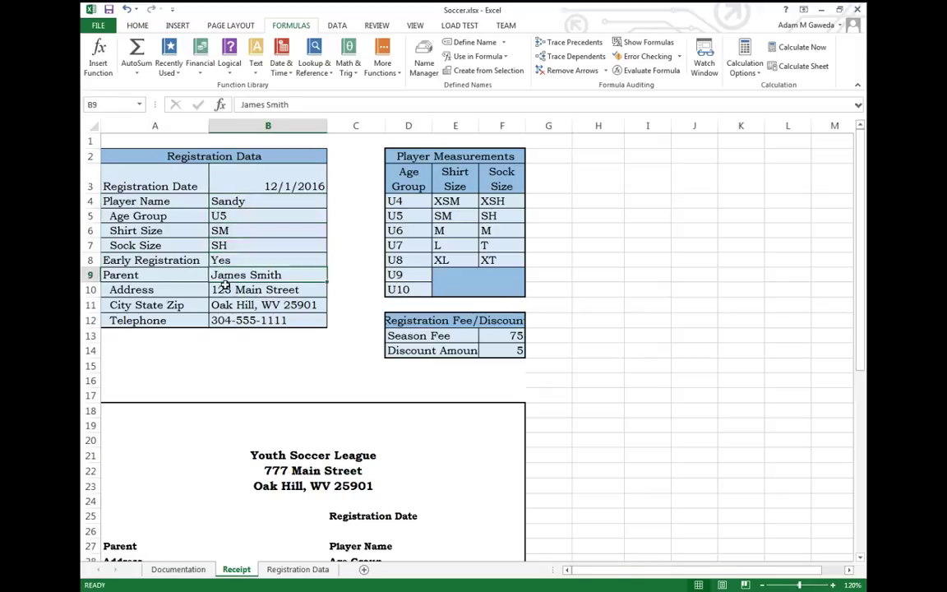
pyautogui.click(224, 290)
pyautogui.click(224, 305)
pyautogui.click(224, 319)
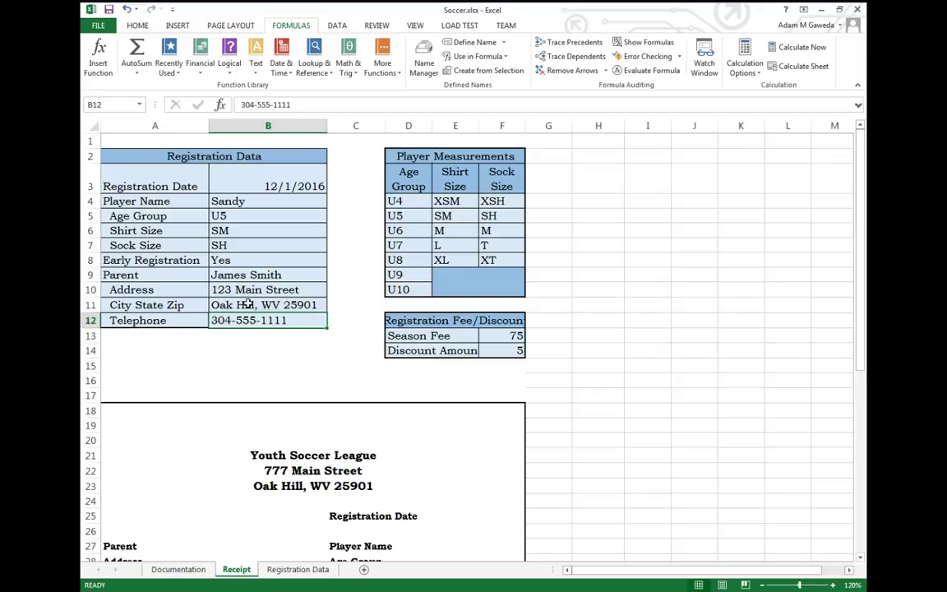
pyautogui.click(116, 188)
pyautogui.press('Down')
pyautogui.press('Down')
pyautogui.press('Down')
pyautogui.press('Down')
pyautogui.press('Down')
pyautogui.press('Down')
pyautogui.press('Down')
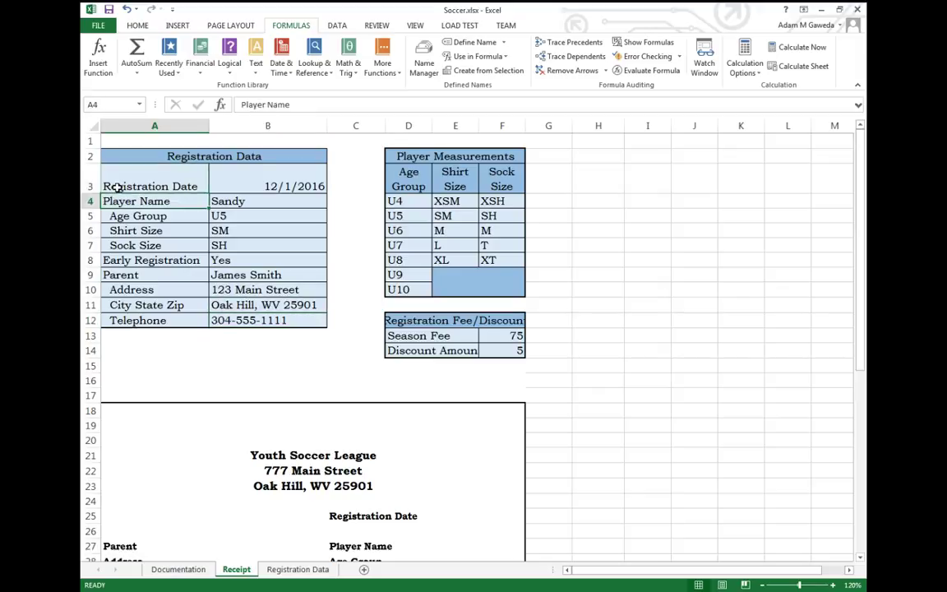
pyautogui.press('Down')
pyautogui.press('Down')
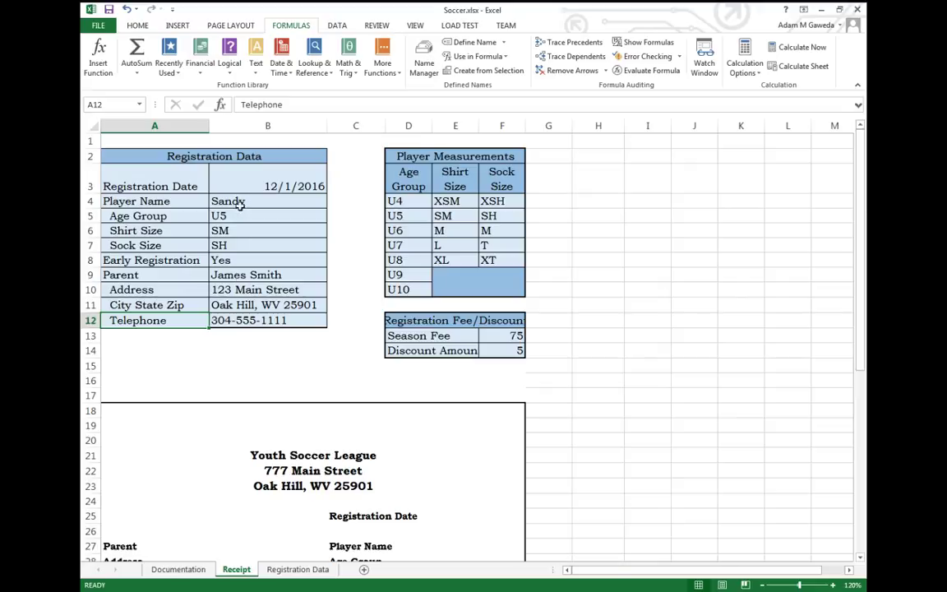
# - Name cell B3 Registration_Date in the Name Box
pyautogui.click(218, 172)
pyautogui.click(125, 105)
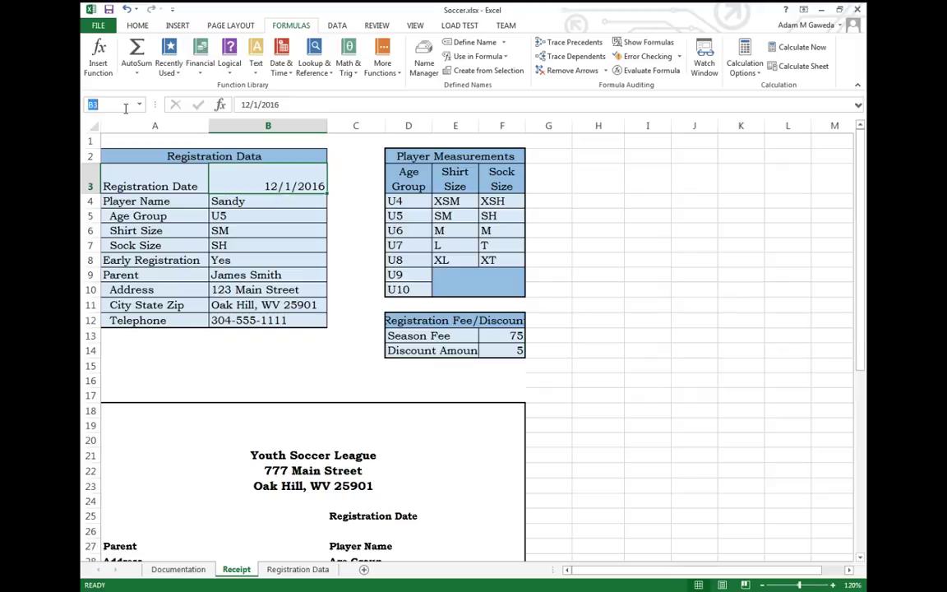
pyautogui.write('Registrati')
pyautogui.write('on_Date')
pyautogui.press('Return')
# - Name cell B4 Player_Name in the Name Box
pyautogui.click(222, 201)
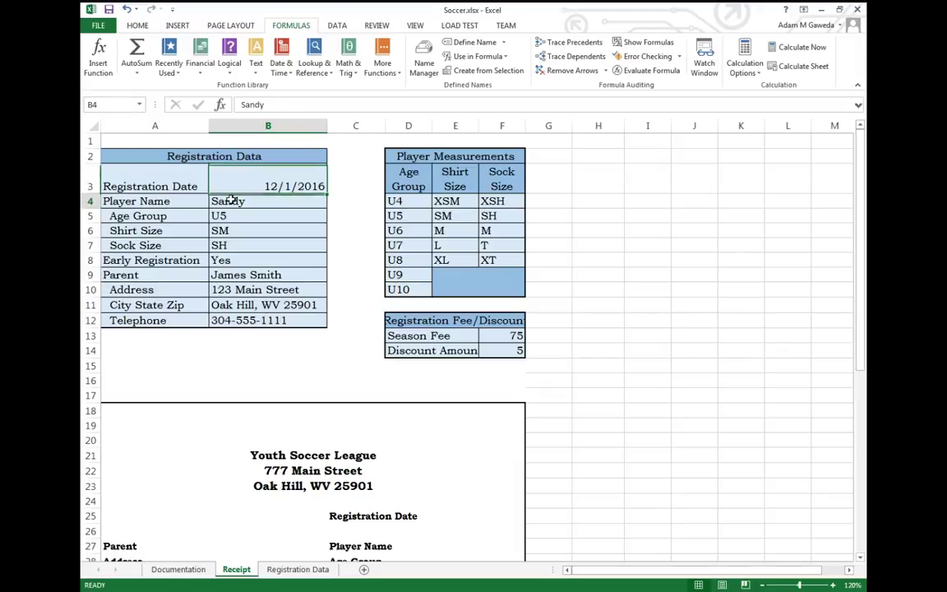
pyautogui.click(95, 105)
pyautogui.write('Playe')
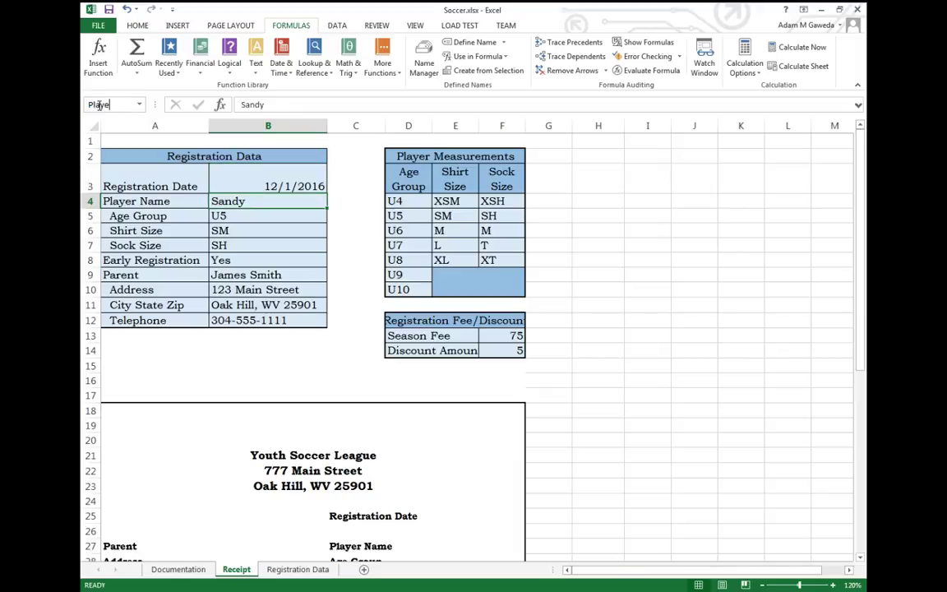
pyautogui.write('r_Name')
pyautogui.press('Return')
# - Select A3:B12 and open Create from Selection, set to use the left column only
pyautogui.click(233, 168)
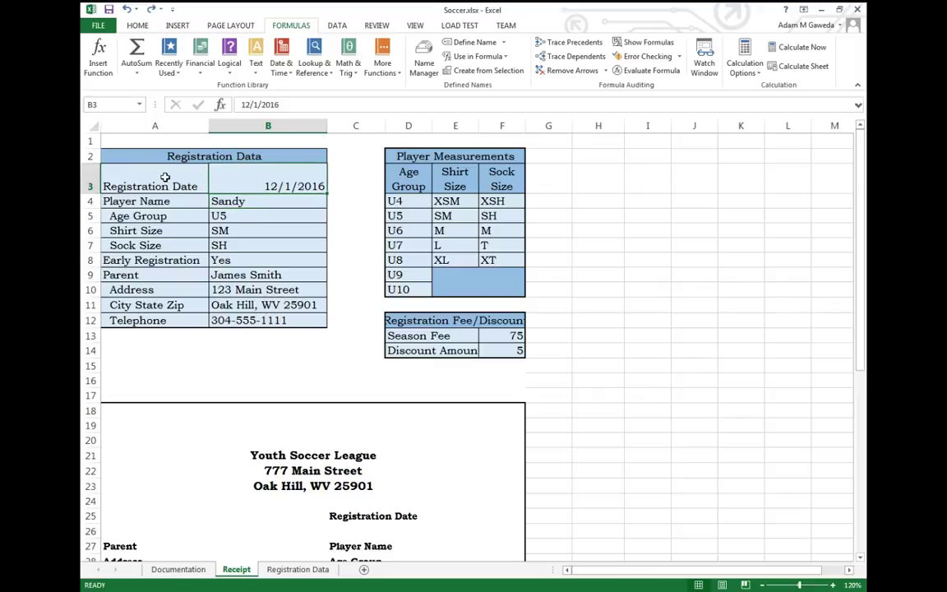
pyautogui.moveTo(139, 180); pyautogui.dragTo(274, 320)
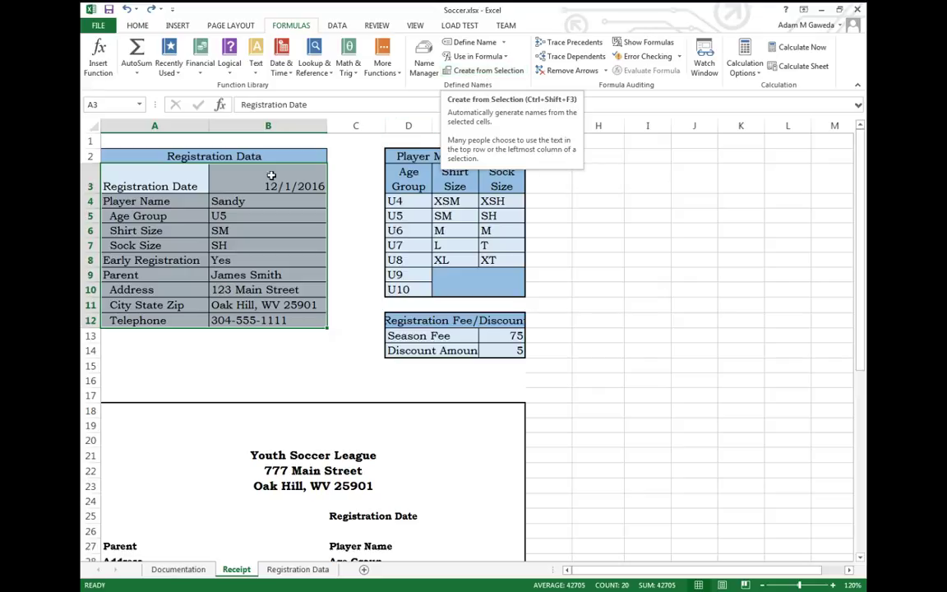
pyautogui.click(481, 71)
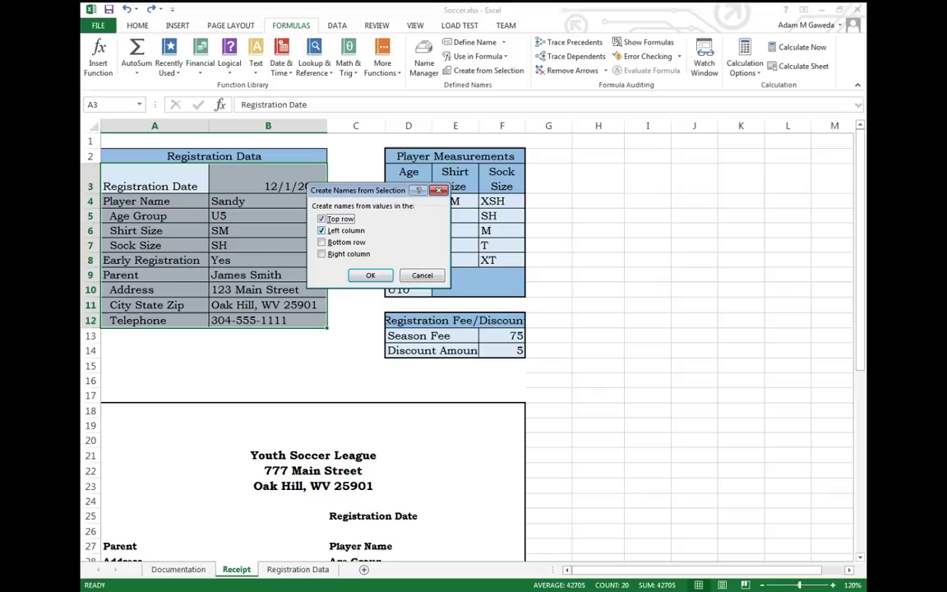
pyautogui.moveTo(369, 190); pyautogui.dragTo(412, 178)
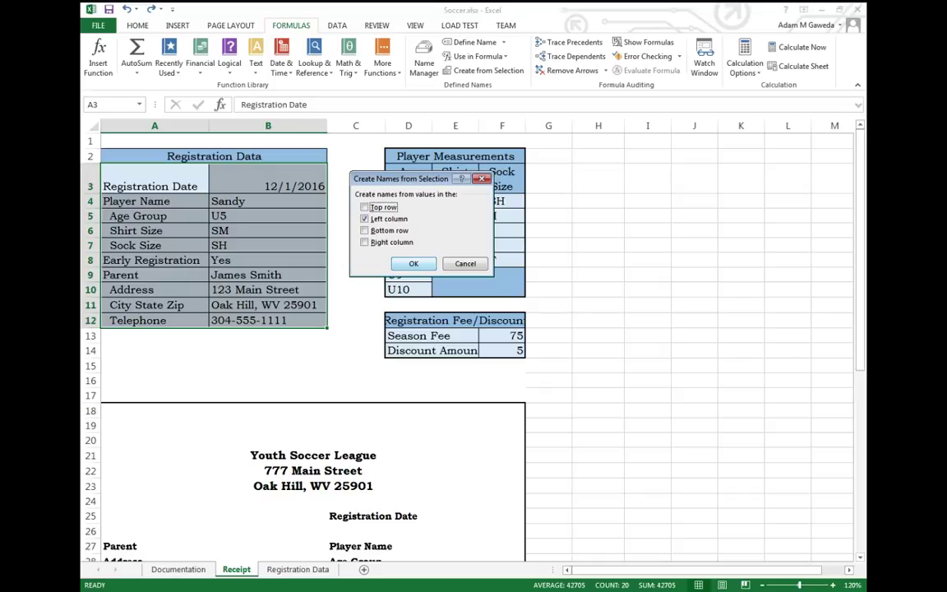
# - Create the names and verify B4:B12 carry Player_Name, Age_Group, Shirt_Size and the rest
pyautogui.press('Return')
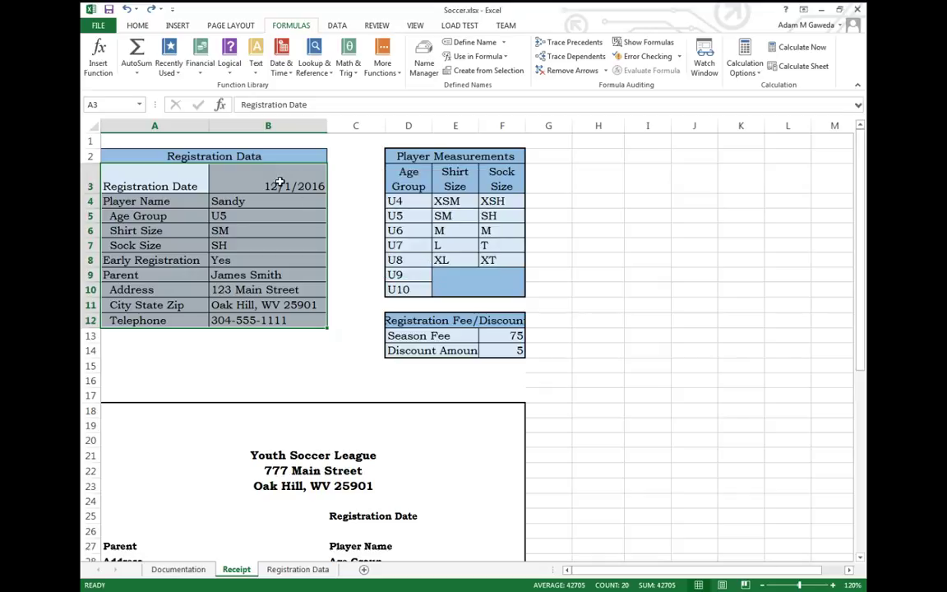
pyautogui.click(280, 183)
pyautogui.moveTo(156, 104); pyautogui.dragTo(258, 105)
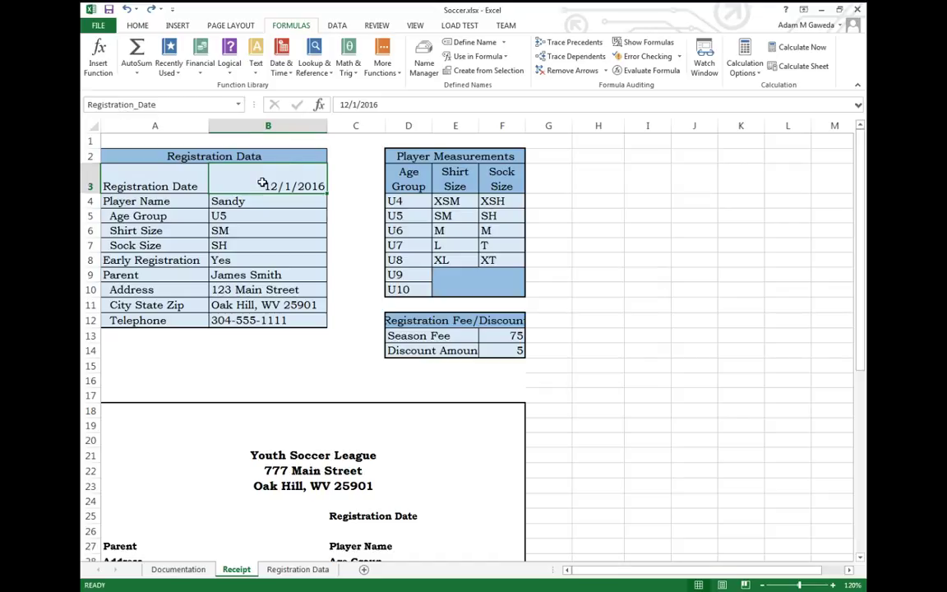
pyautogui.press('Down')
pyautogui.press('Down')
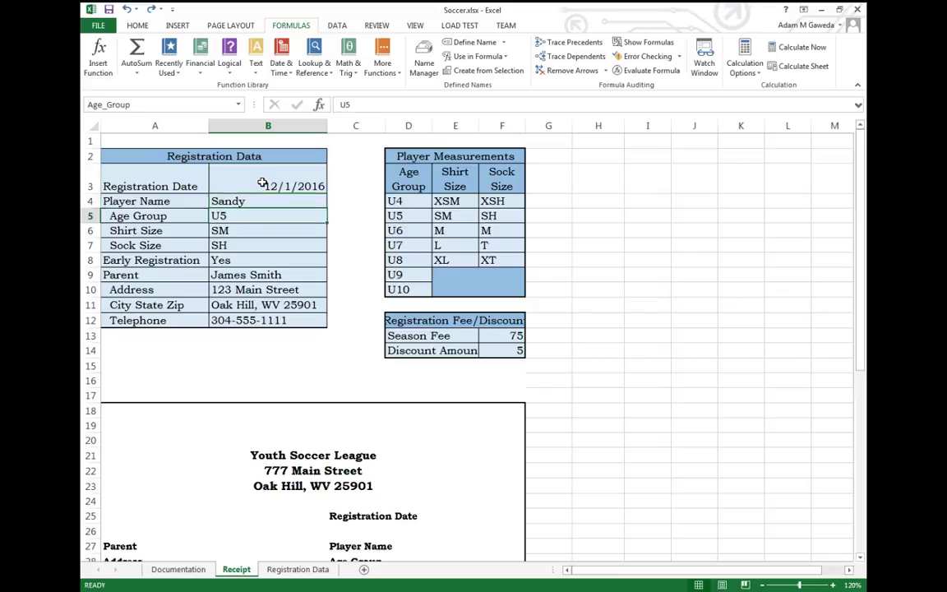
pyautogui.press('Down')
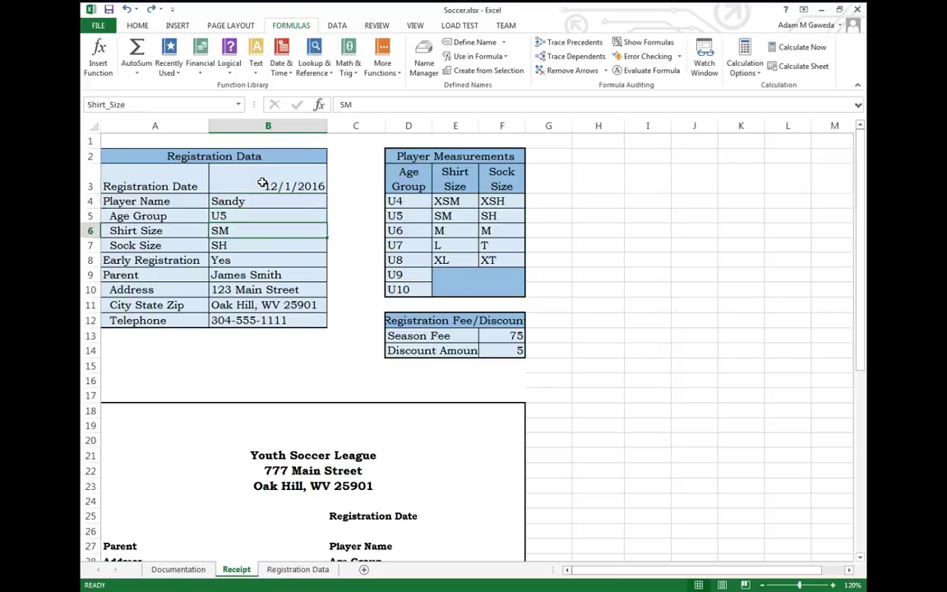
pyautogui.press('Down')
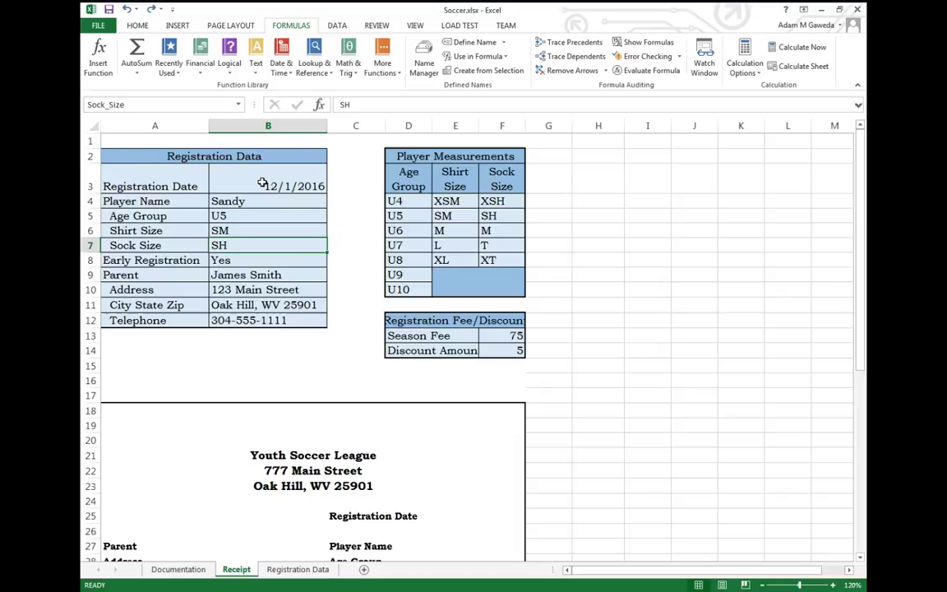
pyautogui.press('Down')
pyautogui.press('Down')
pyautogui.press('Down')
pyautogui.press('Down')
pyautogui.press('Down')
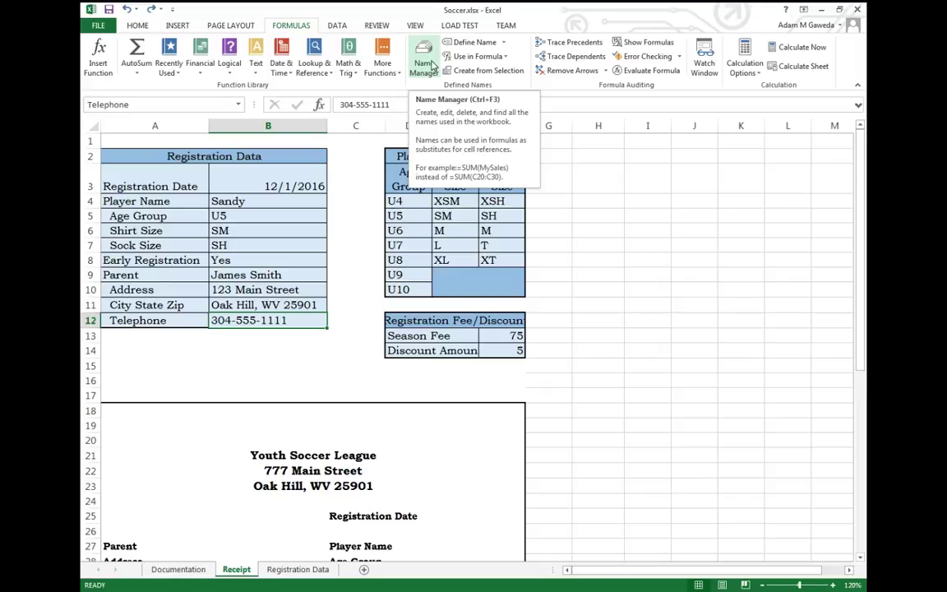
# - Remove SeasonFee in Name Manager and confirm the deletion
pyautogui.click(427, 66)
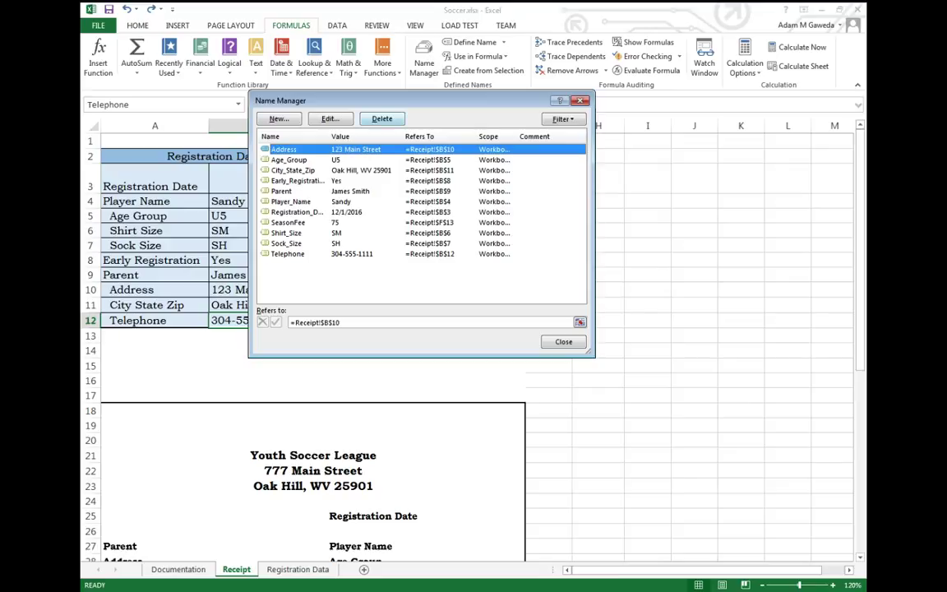
pyautogui.click(287, 221)
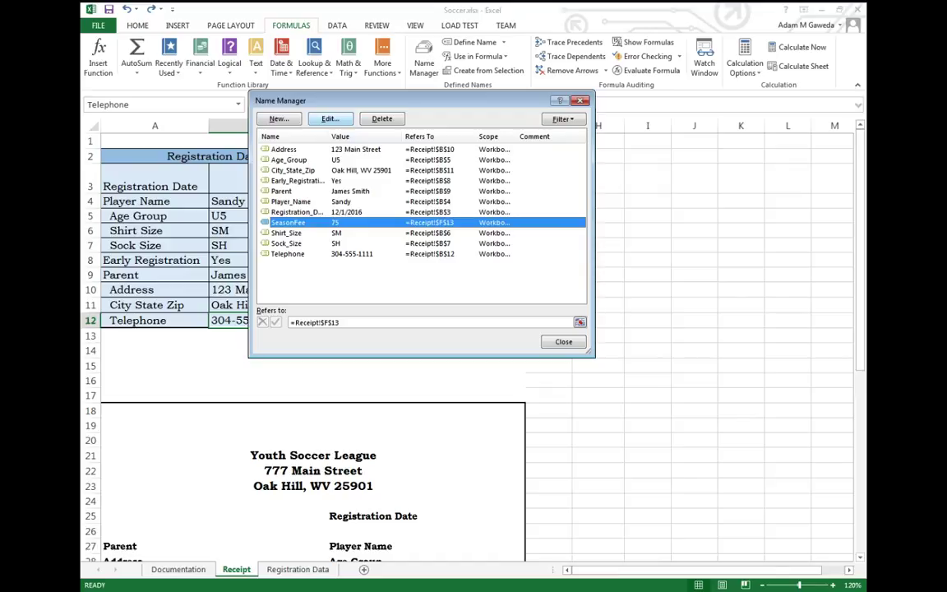
pyautogui.click(330, 118)
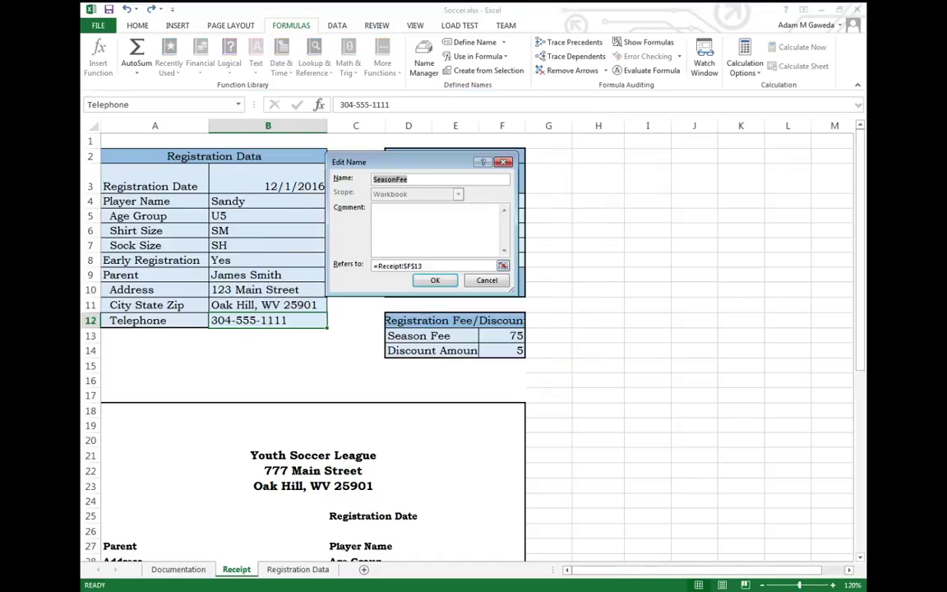
pyautogui.press('Return')
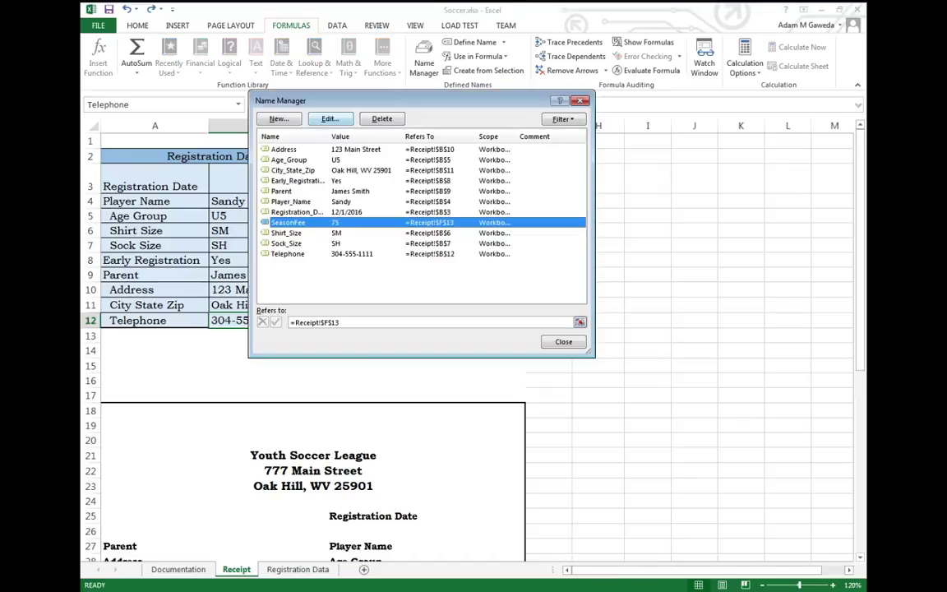
pyautogui.click(381, 119)
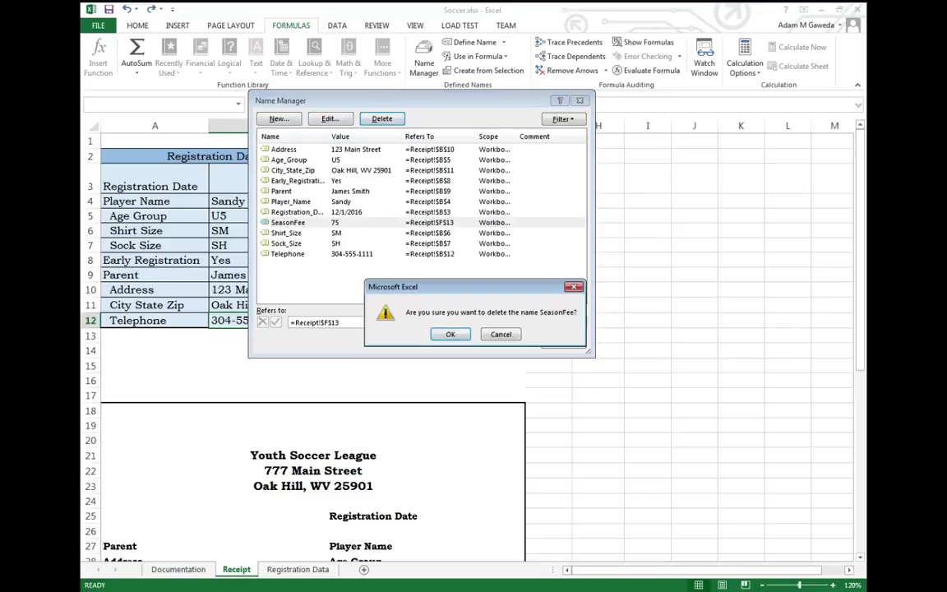
pyautogui.press('Return')
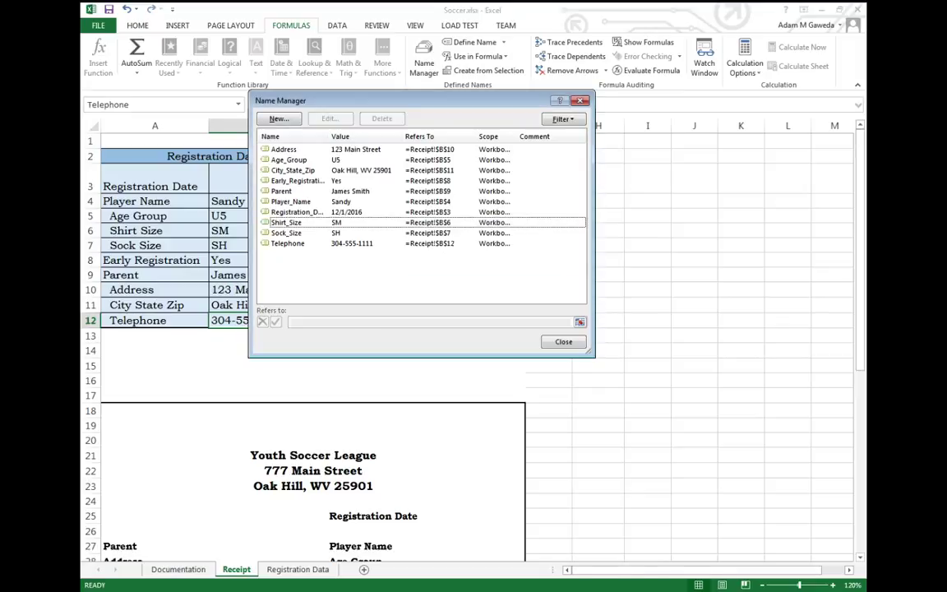